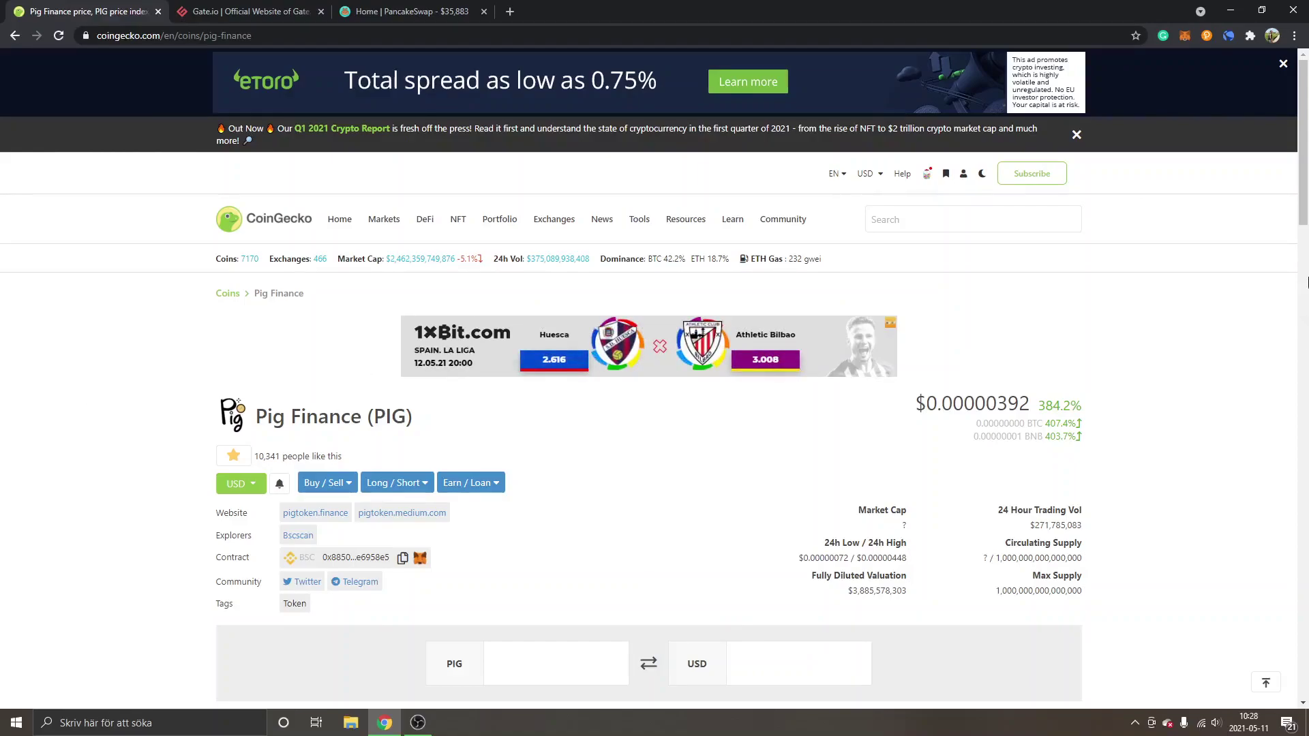
Step: Scroll down and back up the CoinGecko Pig Finance (PIG) page to review its price and market details
scroll(1306, 281, "down", 9)
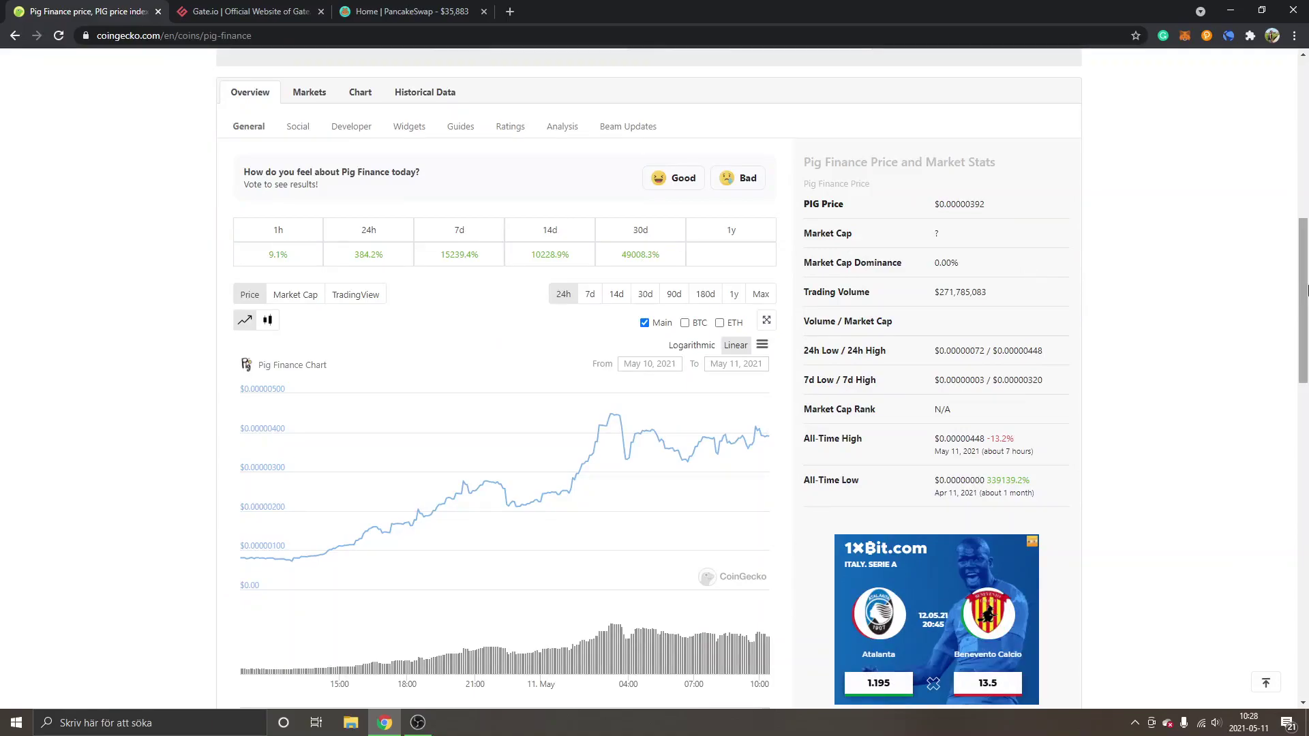
scroll(1288, 291, "up", 9)
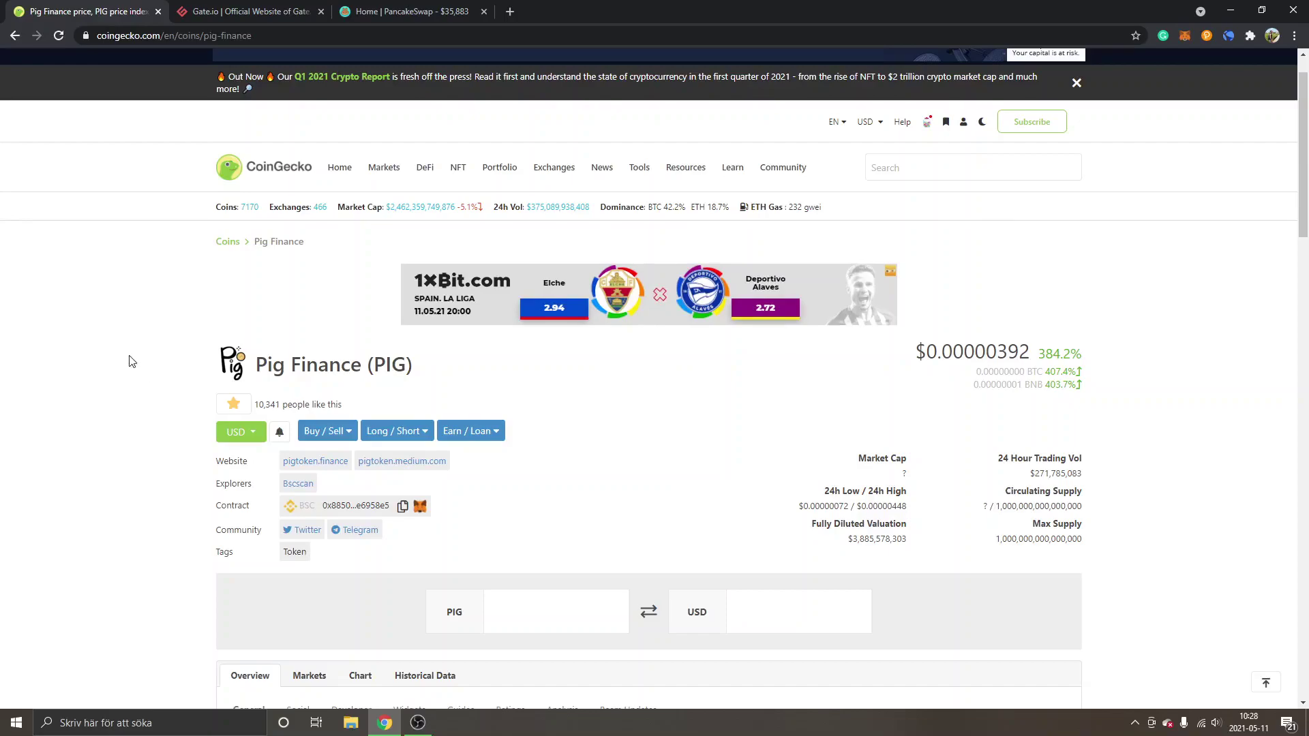
left_click(213, 12)
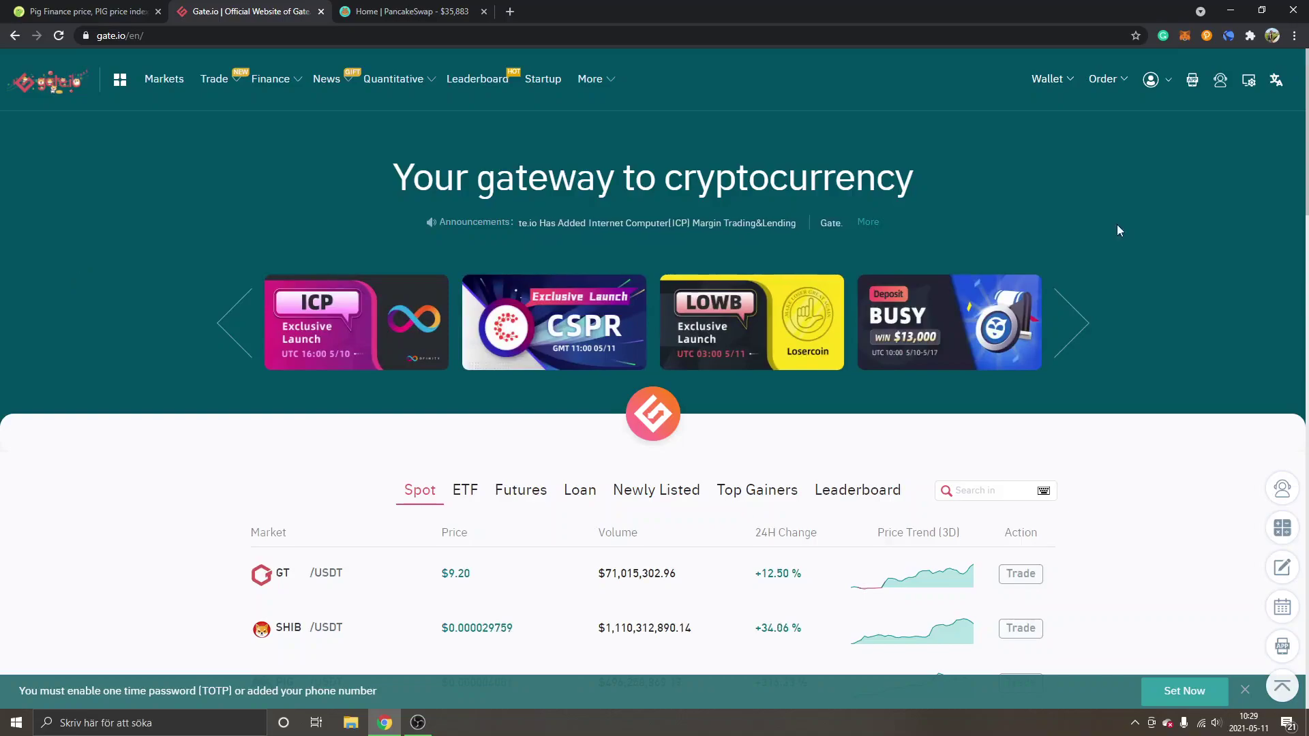
left_click_drag(1307, 183, 1307, 229)
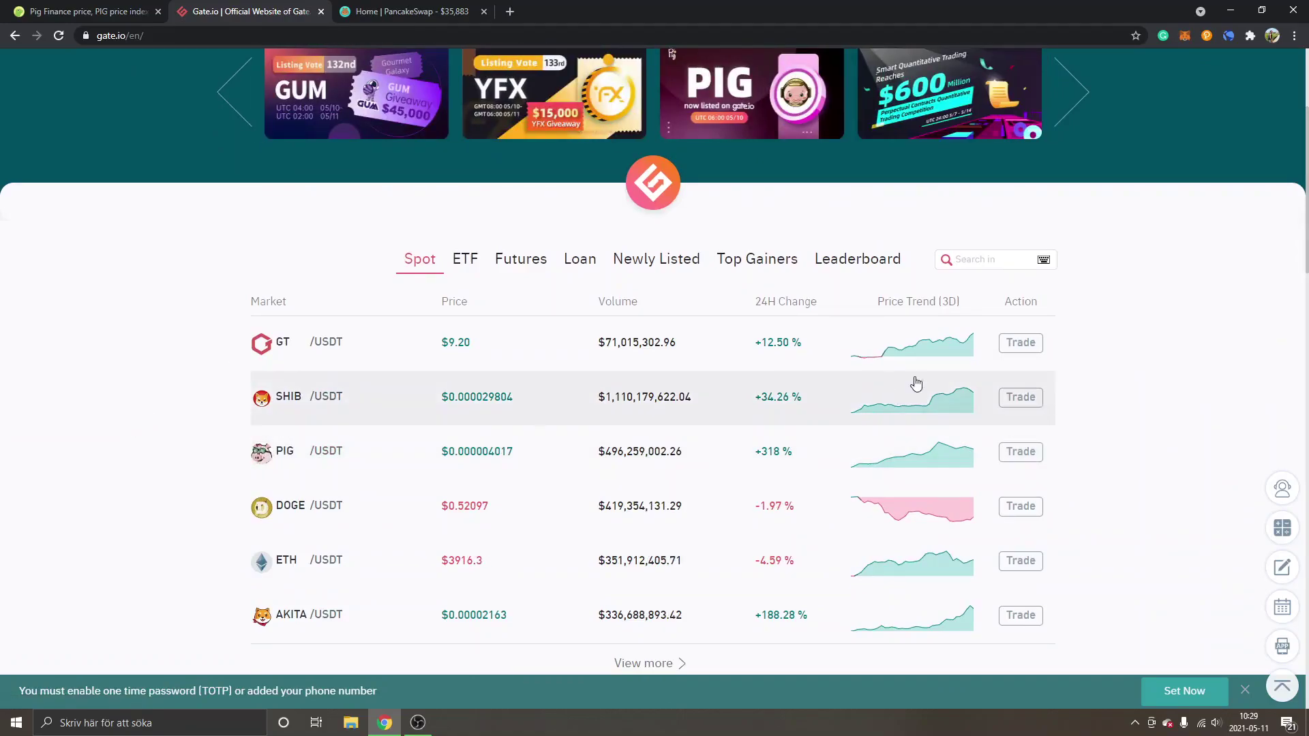
left_click_drag(1306, 208, 1306, 234)
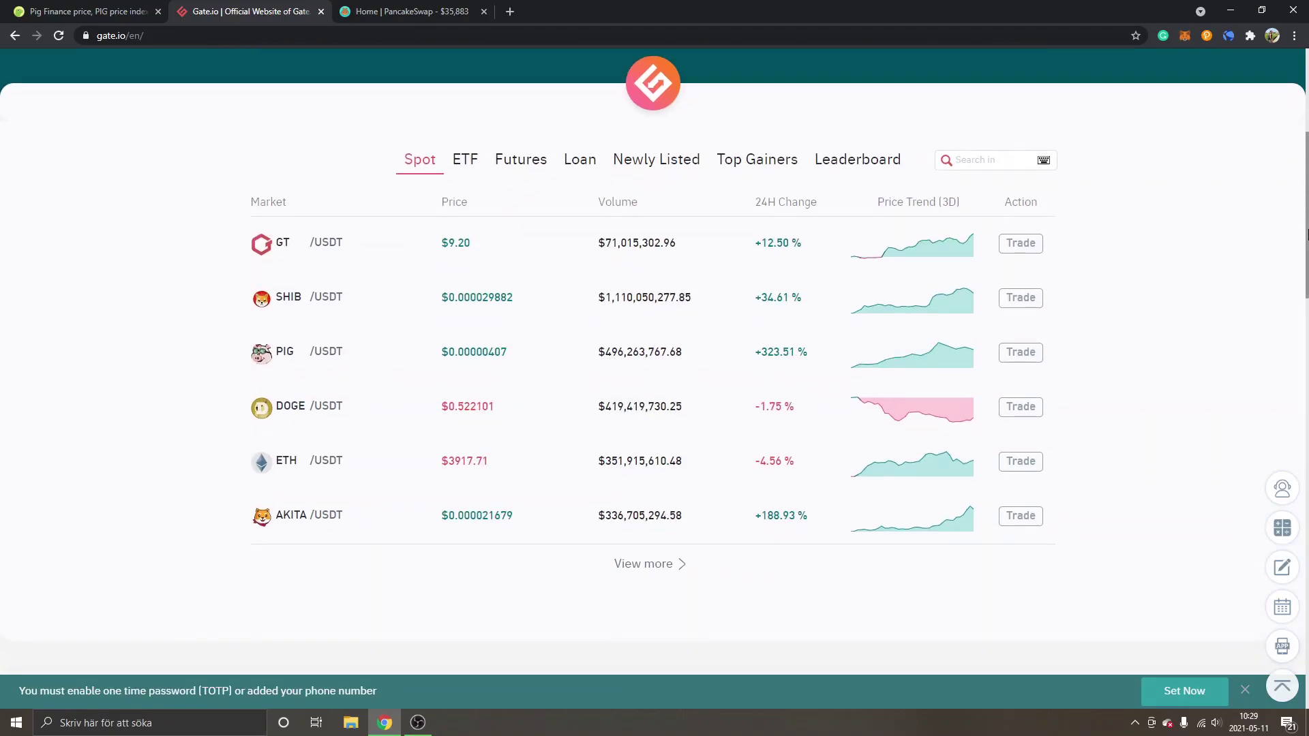
scroll(1252, 242, "up", 1)
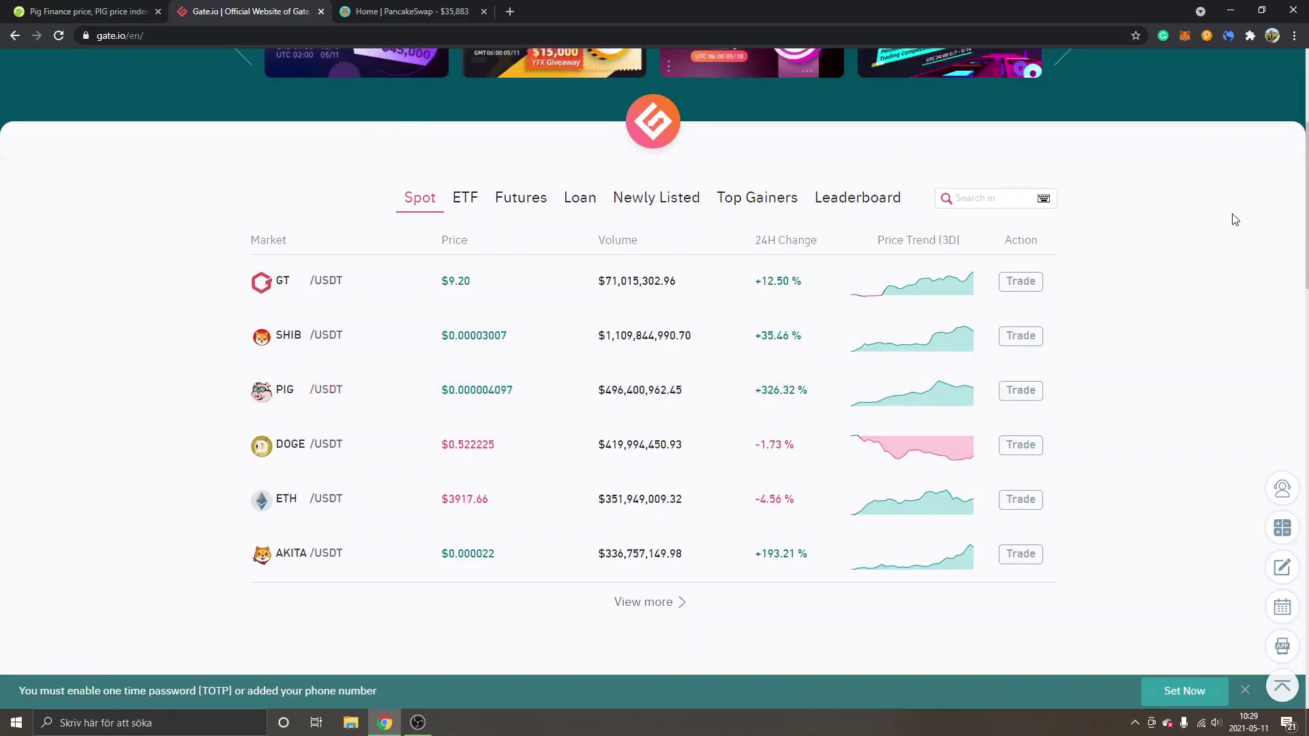
scroll(1226, 219, "up", 4)
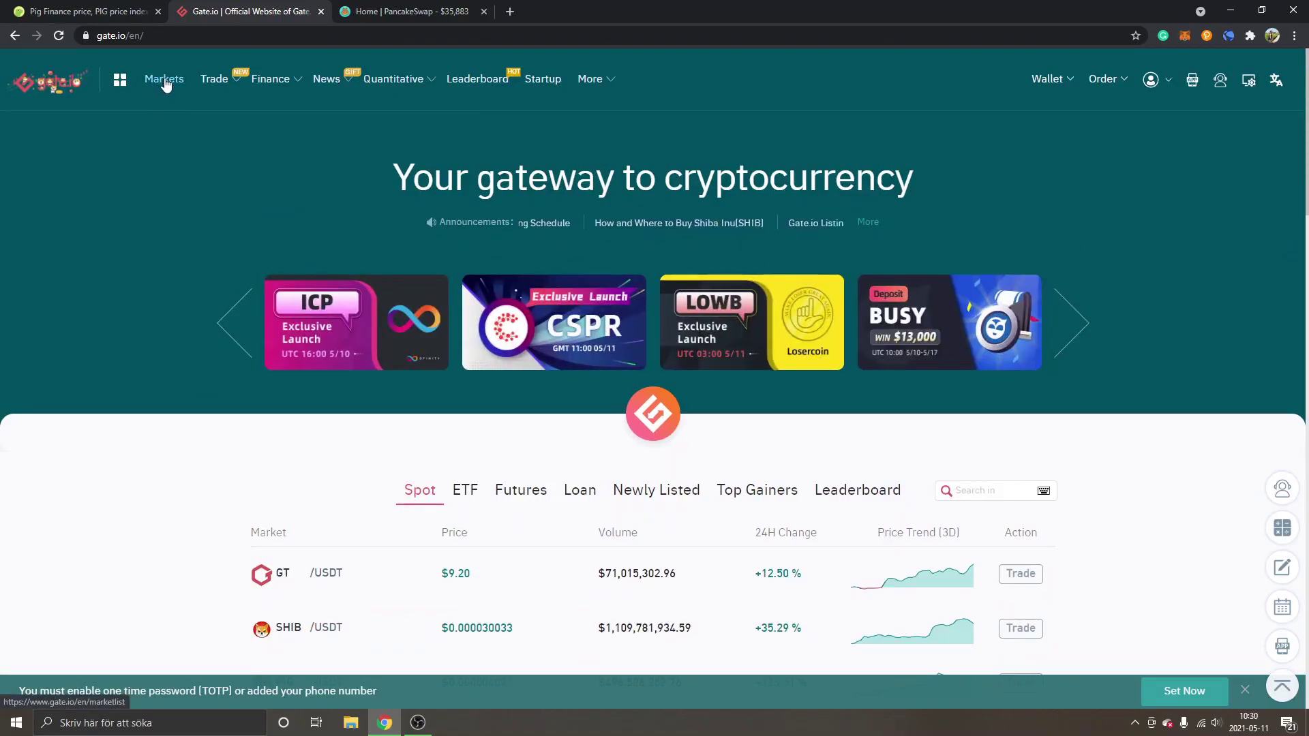
Step: Search the Gate.io markets for 'pig' and open the PIG_USDT trading page
left_click(164, 80)
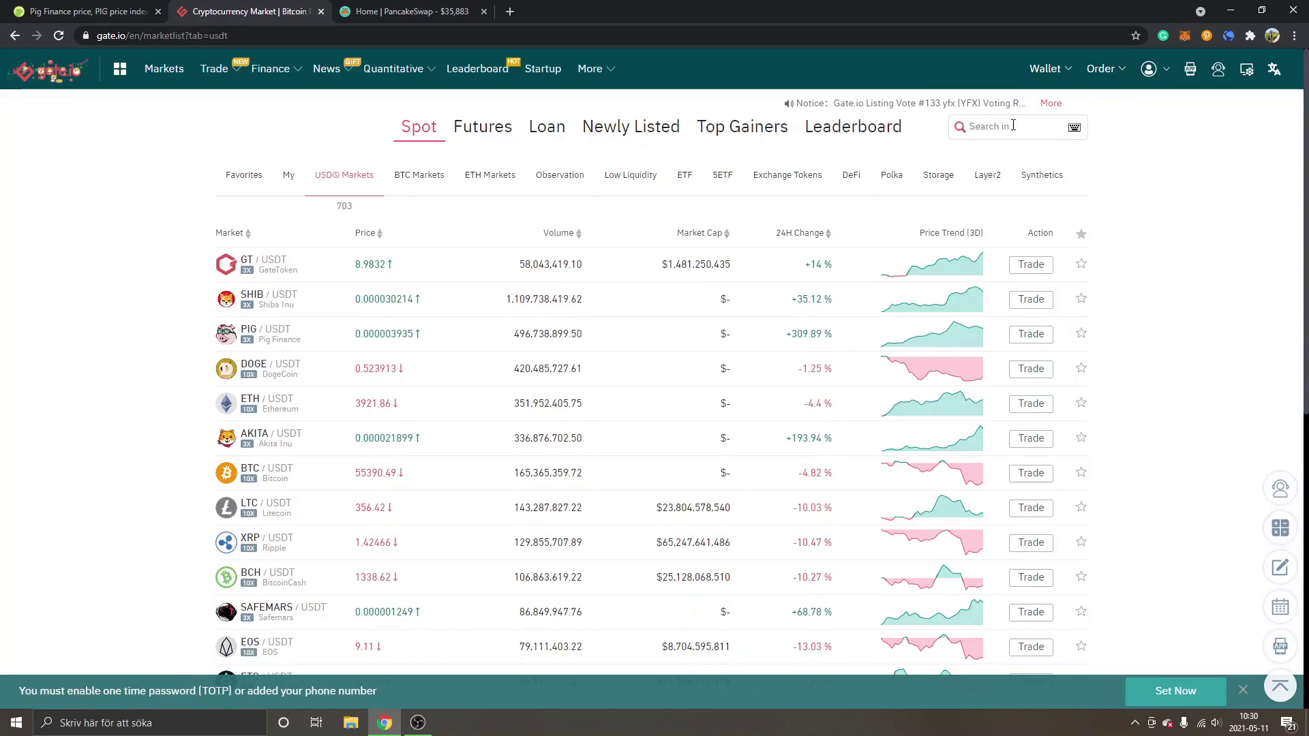
left_click(991, 127)
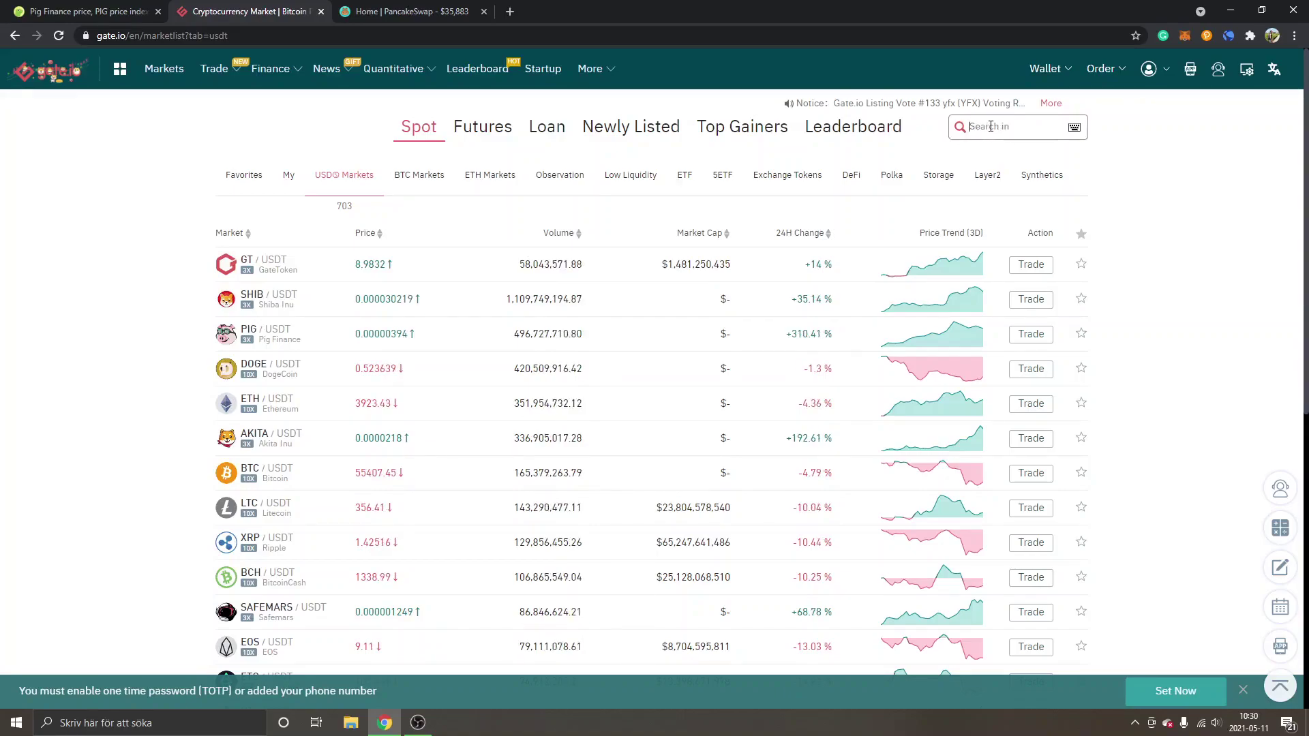
type("pig")
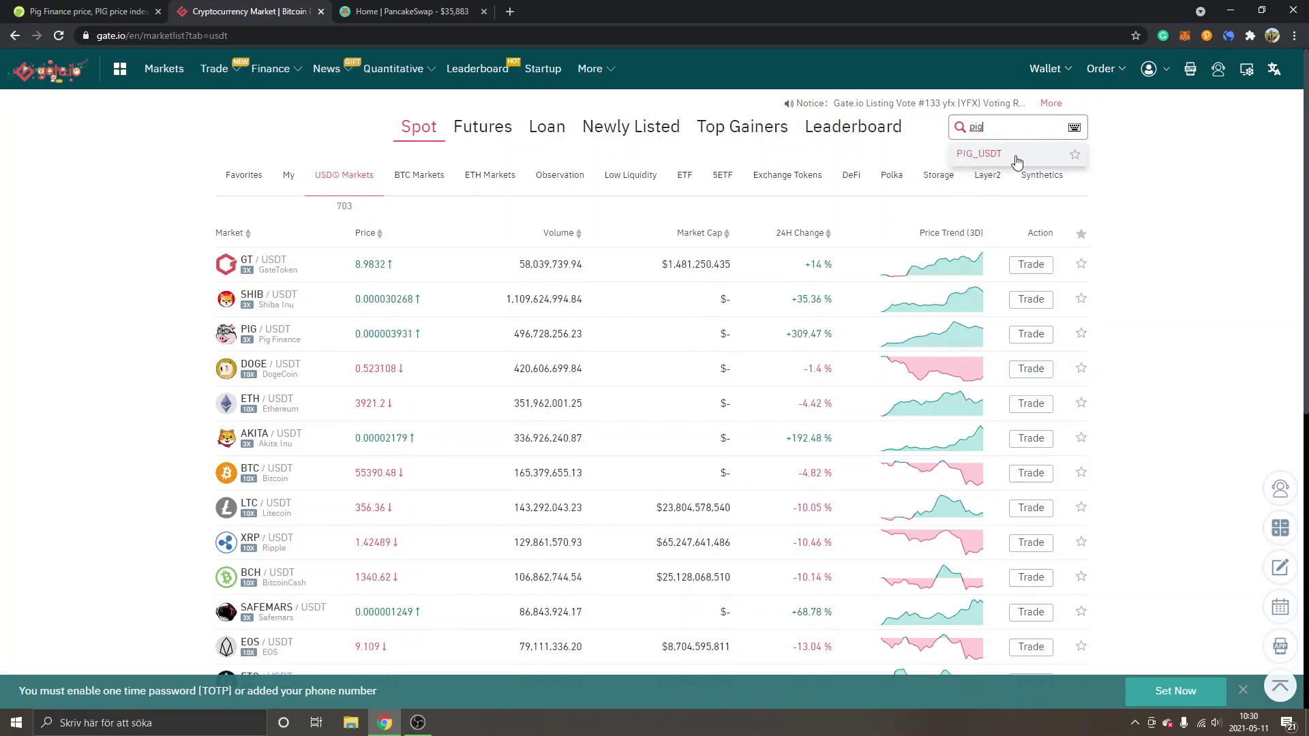
left_click(971, 157)
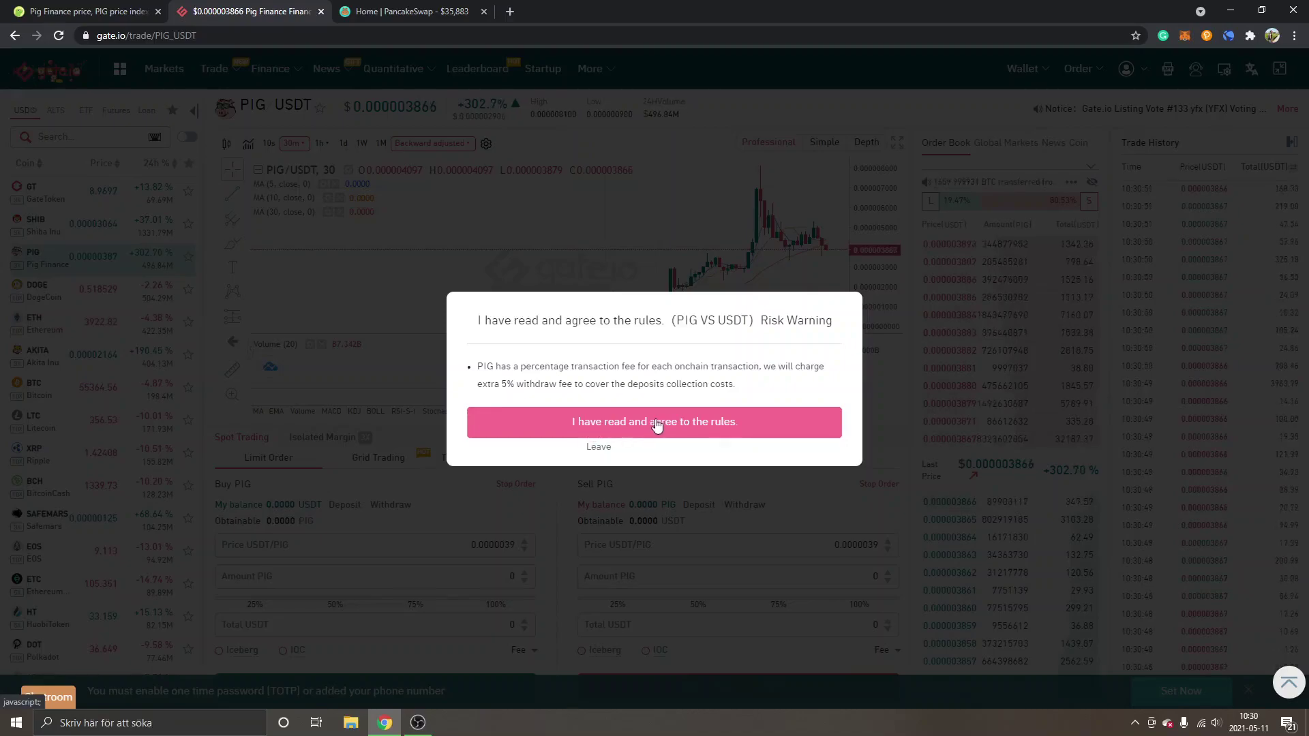
Step: Agree to the PIG risk warning rules to dismiss the dialog
left_click(700, 426)
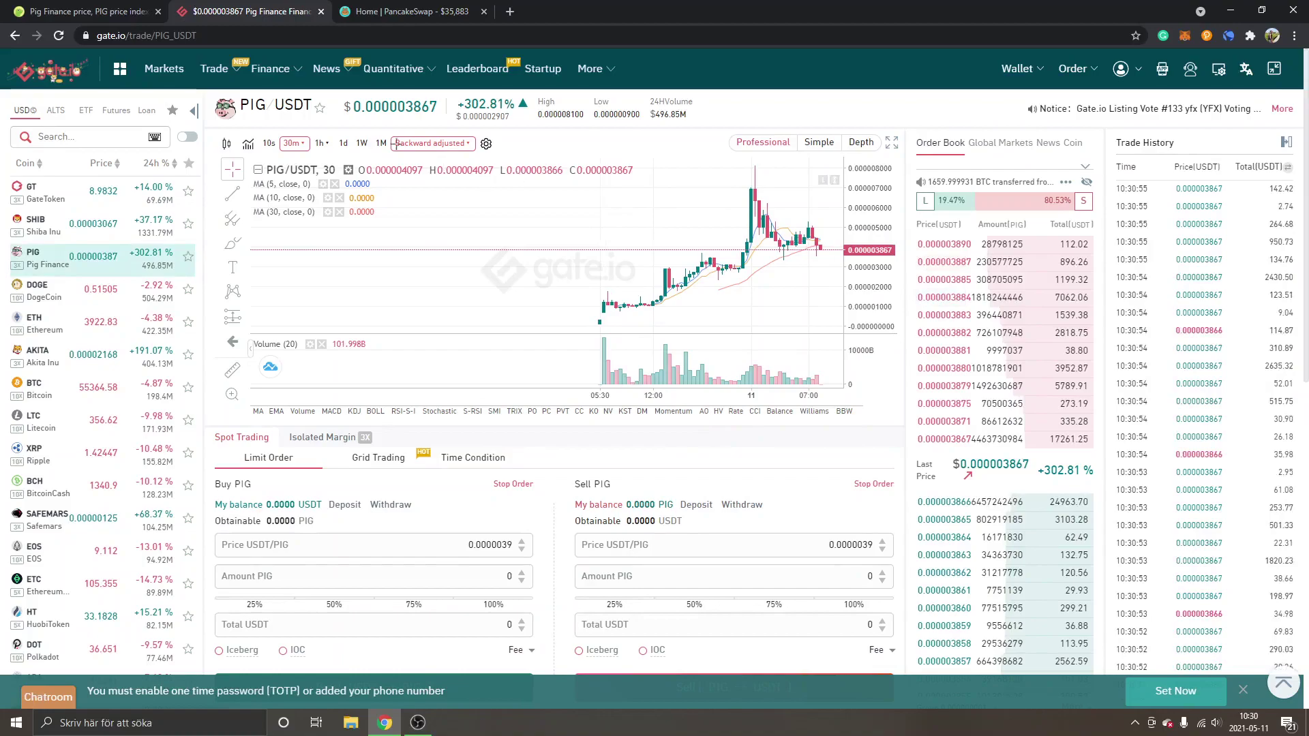
Step: Set the Buy PIG amount to 1 PIG at 0.0000039 USDT and scroll to the Buy/Sell buttons and My Orders
left_click(431, 143)
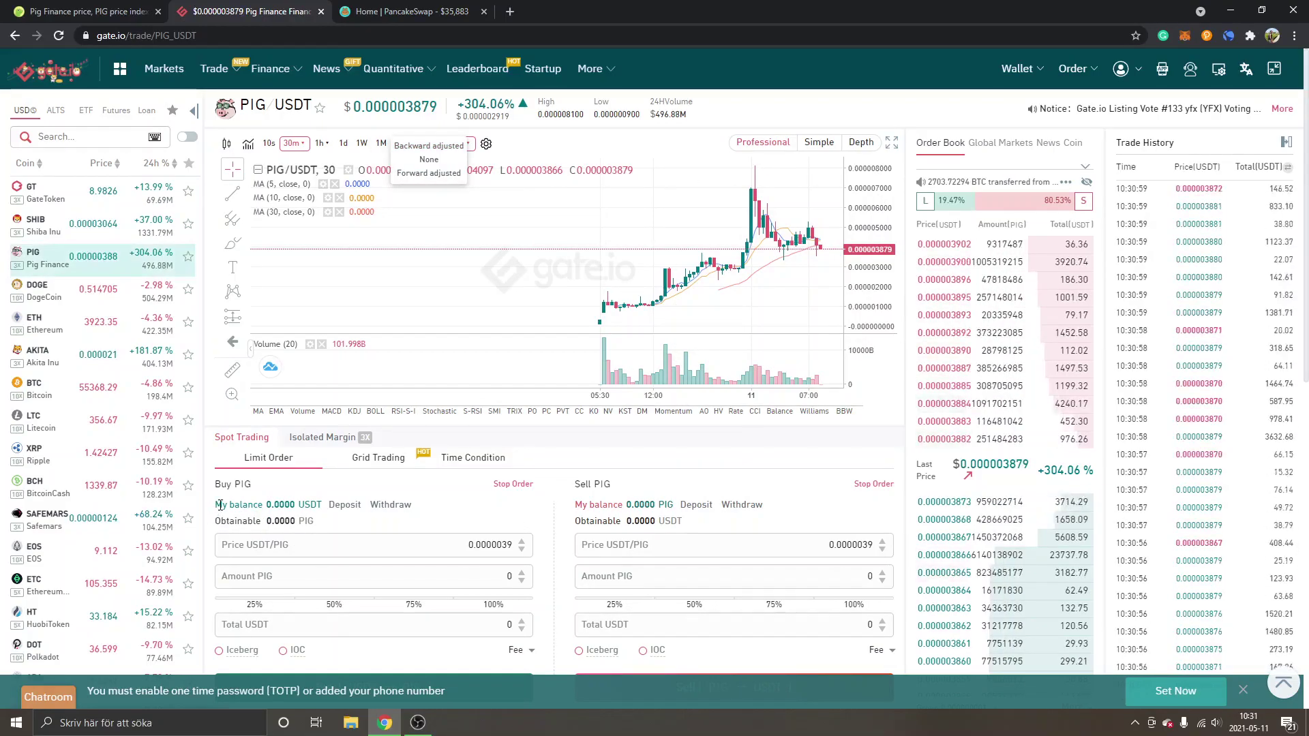
left_click_drag(216, 485, 251, 485)
left_click(347, 506)
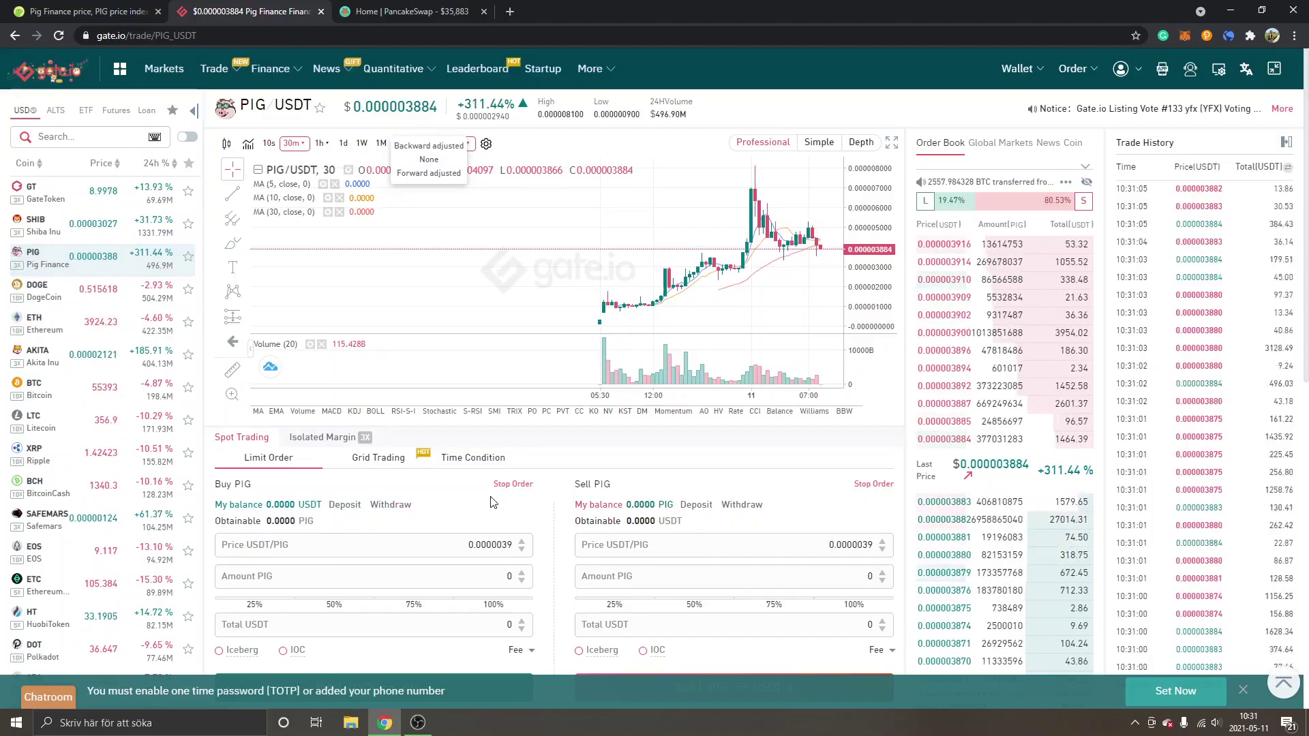
scroll(585, 468, "down", 1)
scroll(585, 468, "down", 2)
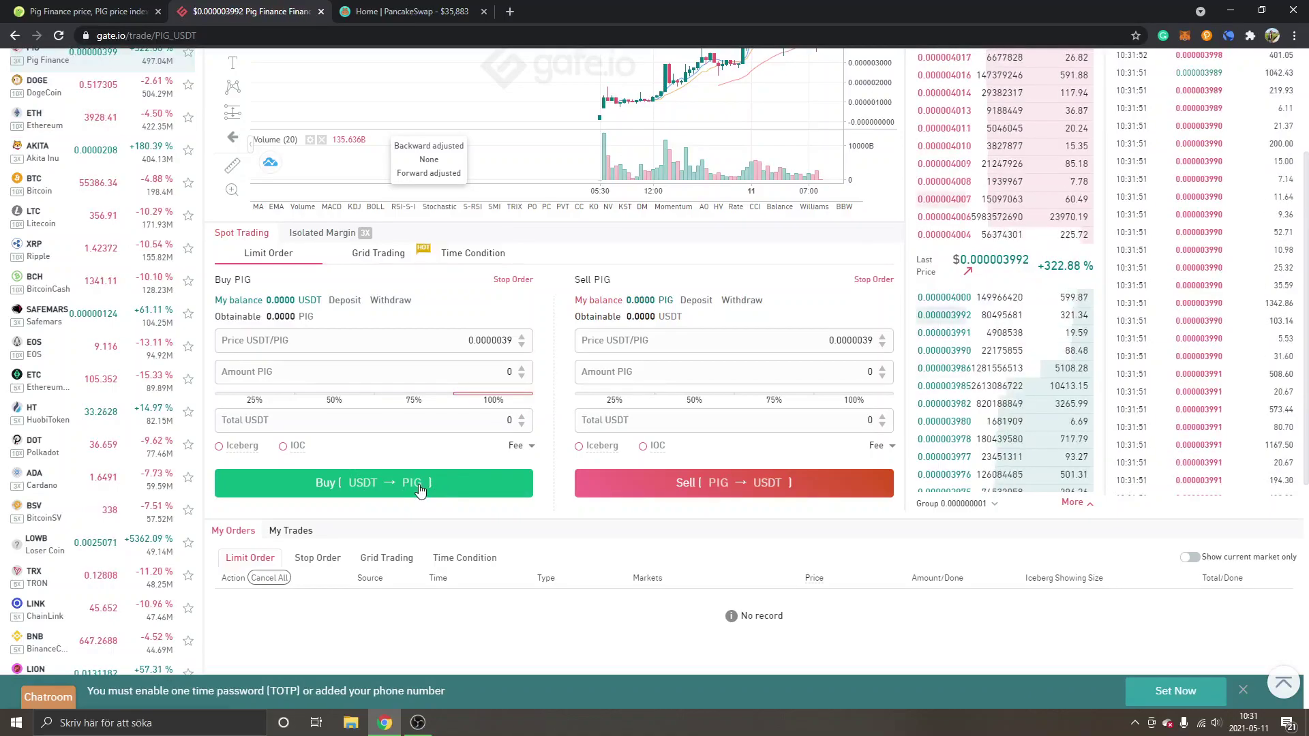
scroll(522, 445, "down", 1)
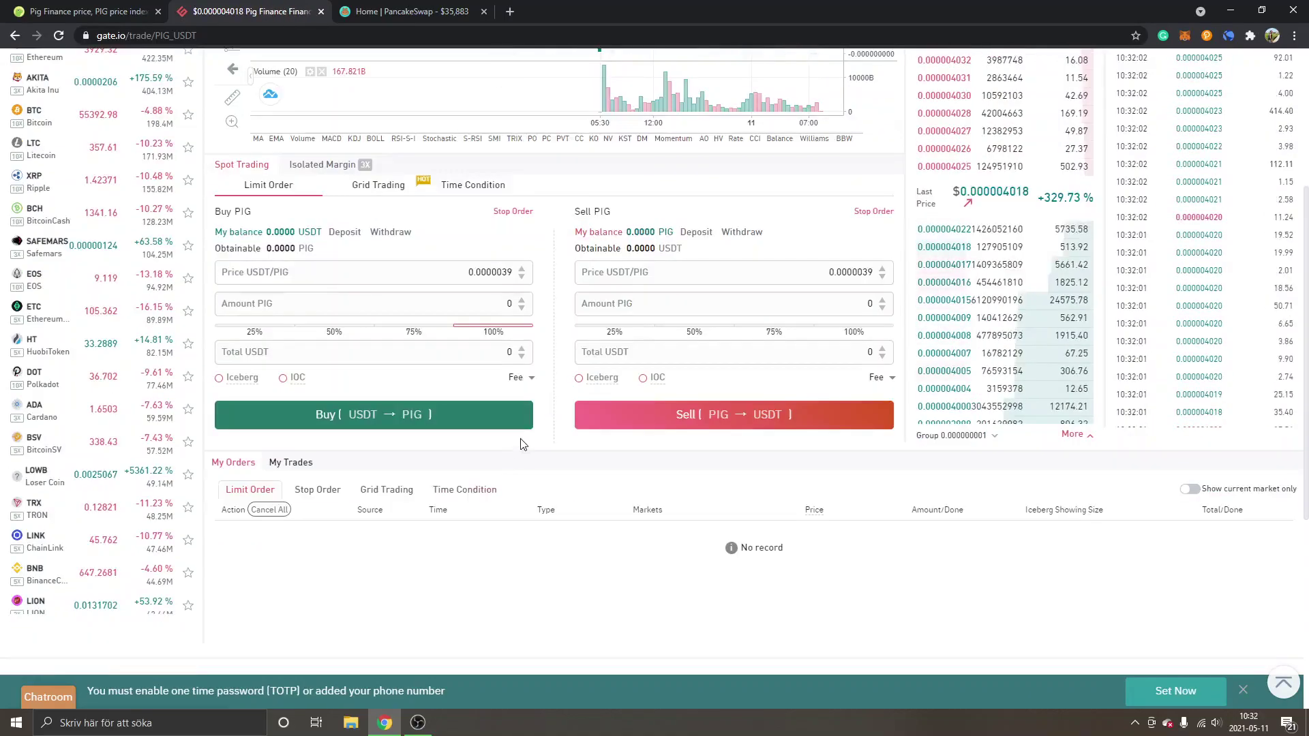
scroll(523, 445, "up", 4)
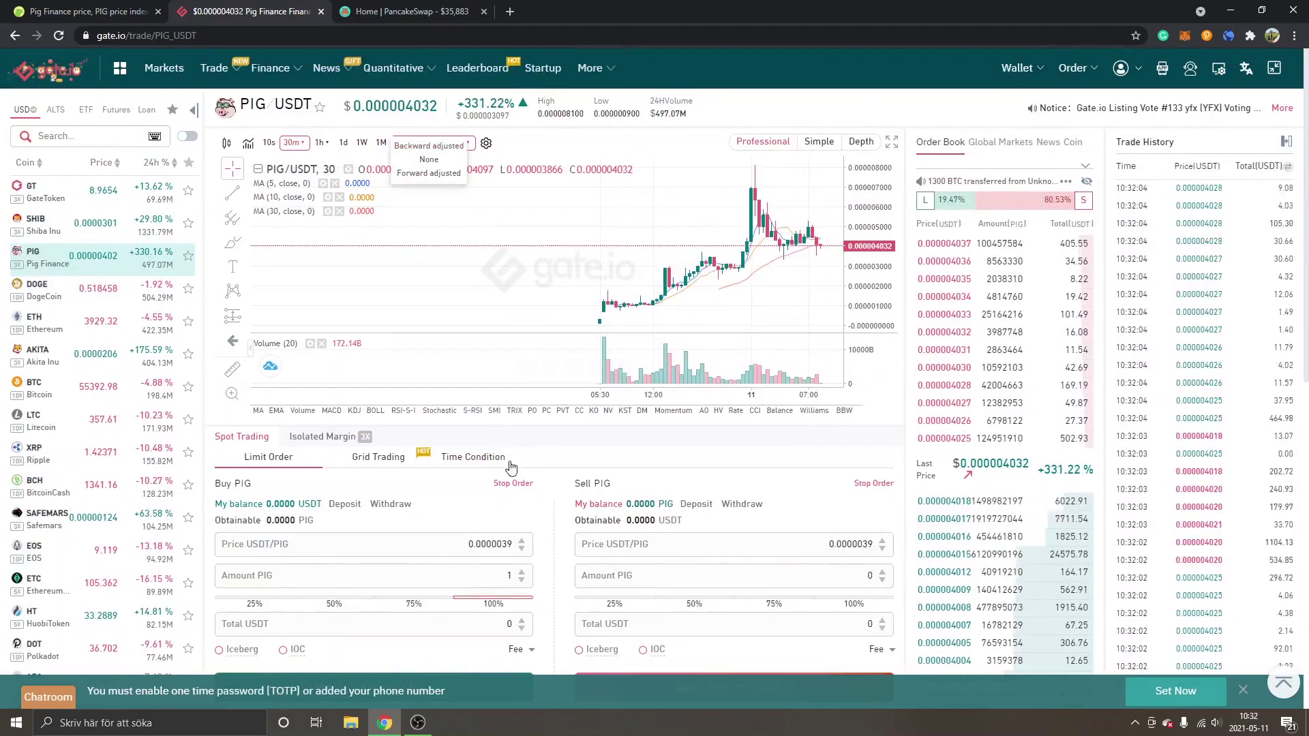
scroll(512, 467, "down", 4)
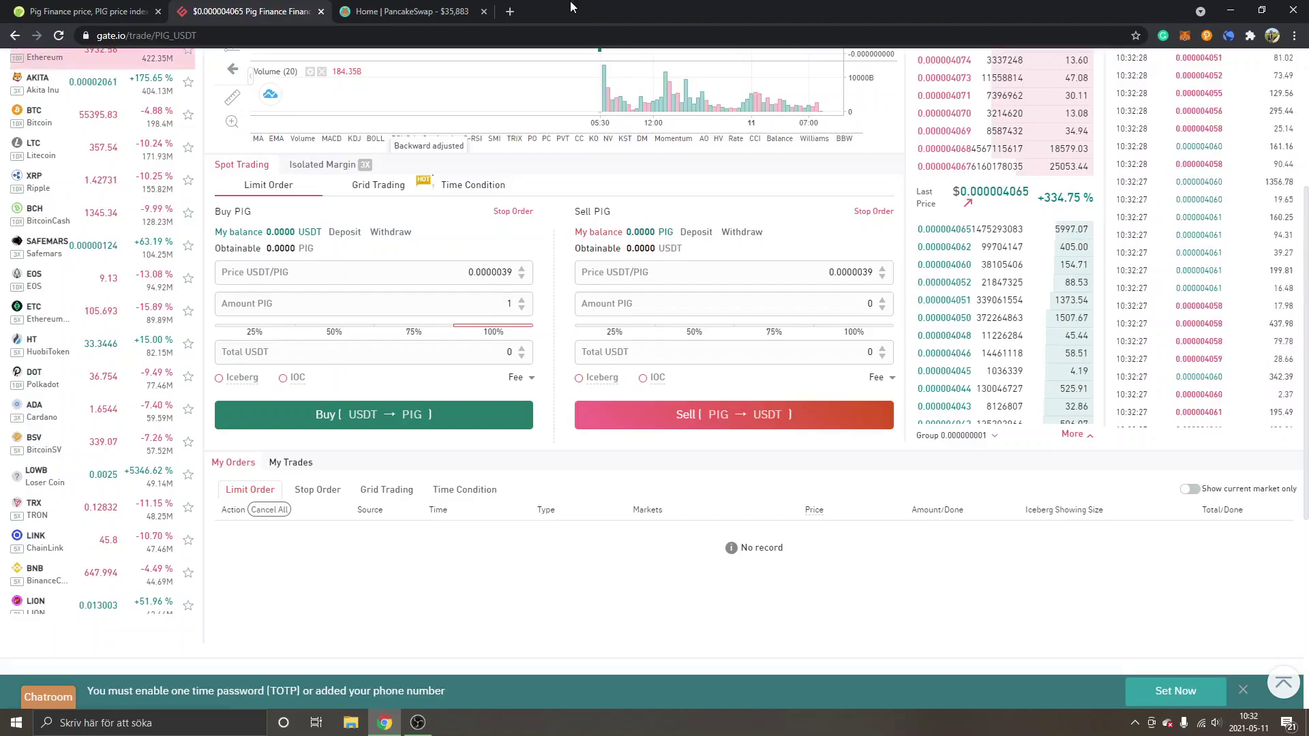
Step: Go to PancakeSwap and expand Trade to reach the Exchange page with BNB as source
left_click(440, 14)
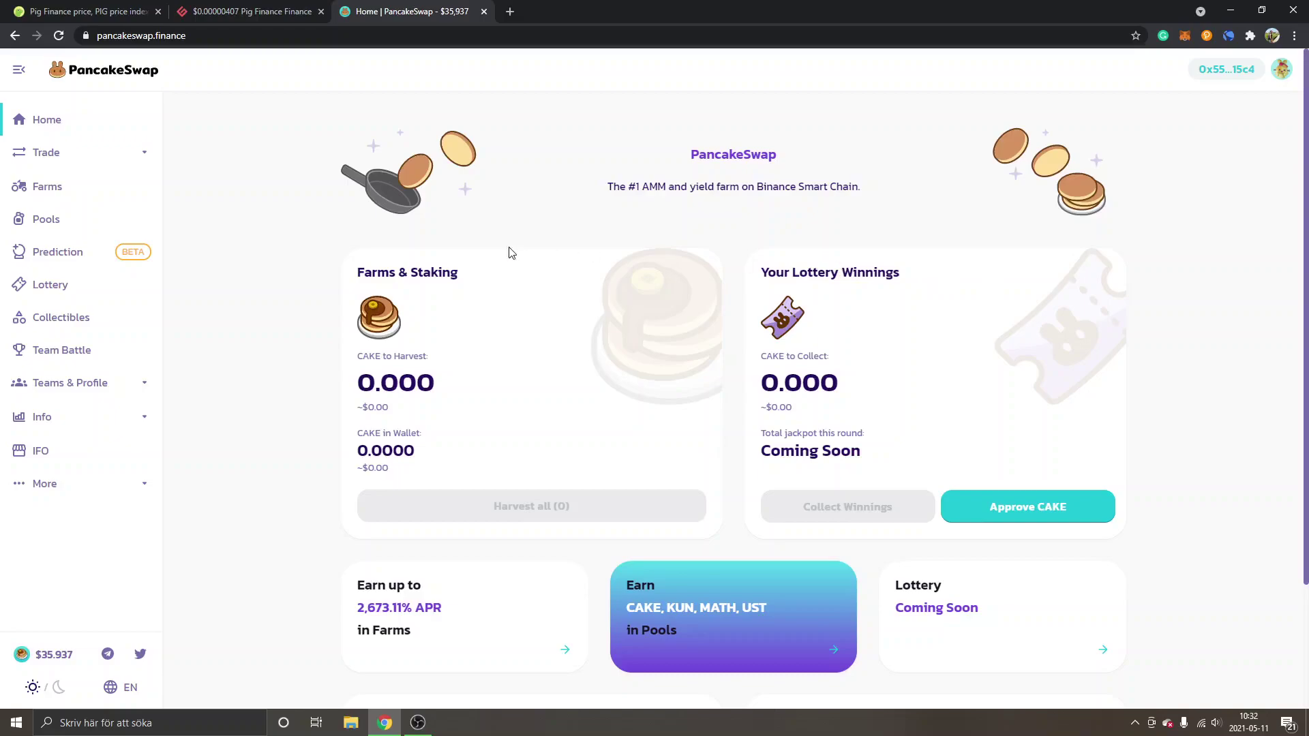
left_click(60, 158)
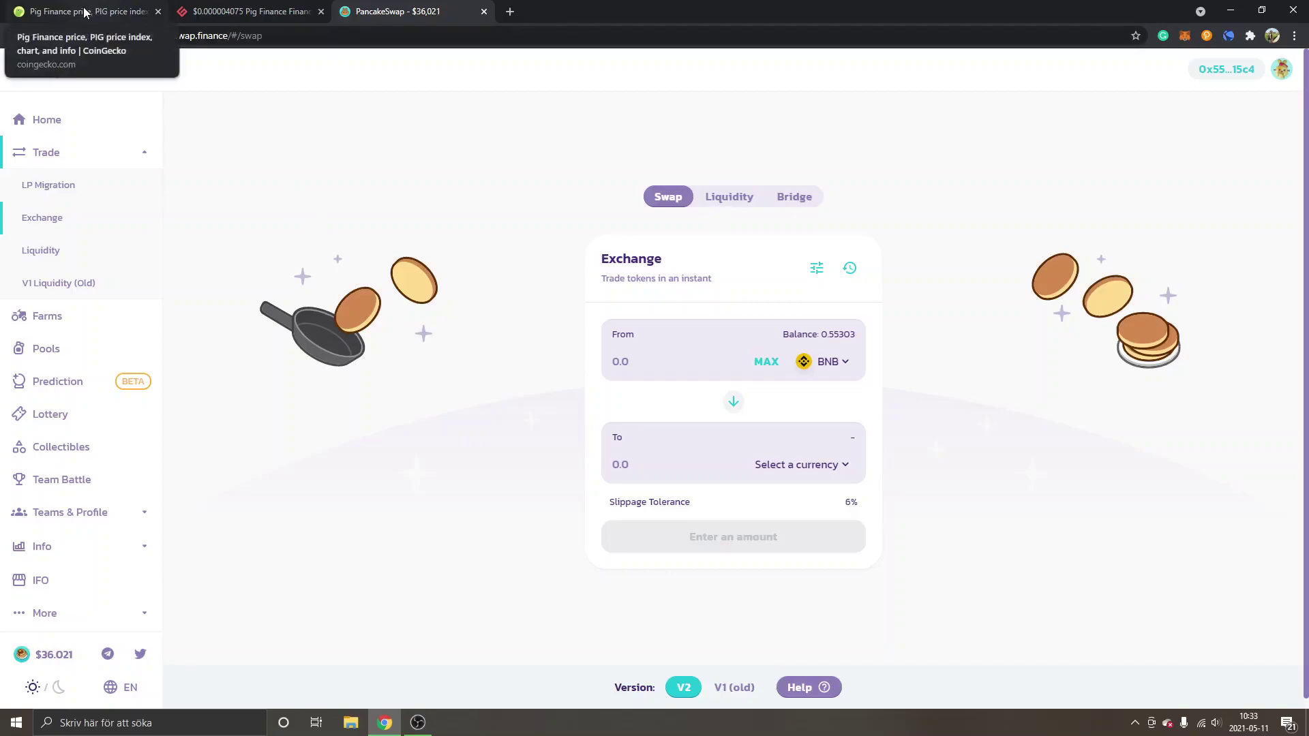
Step: Copy the Pig Finance BSC contract address on CoinGecko and approve adding PIG to MetaMask
left_click(87, 11)
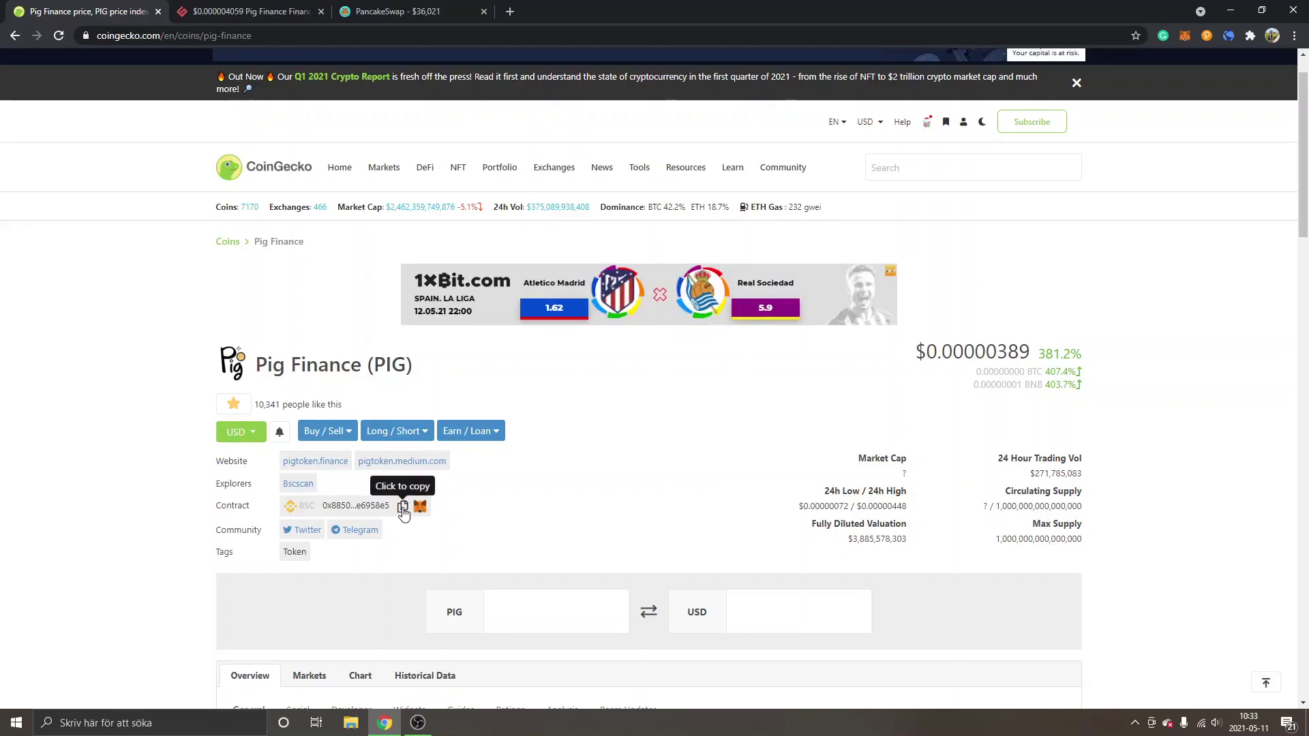
left_click(402, 507)
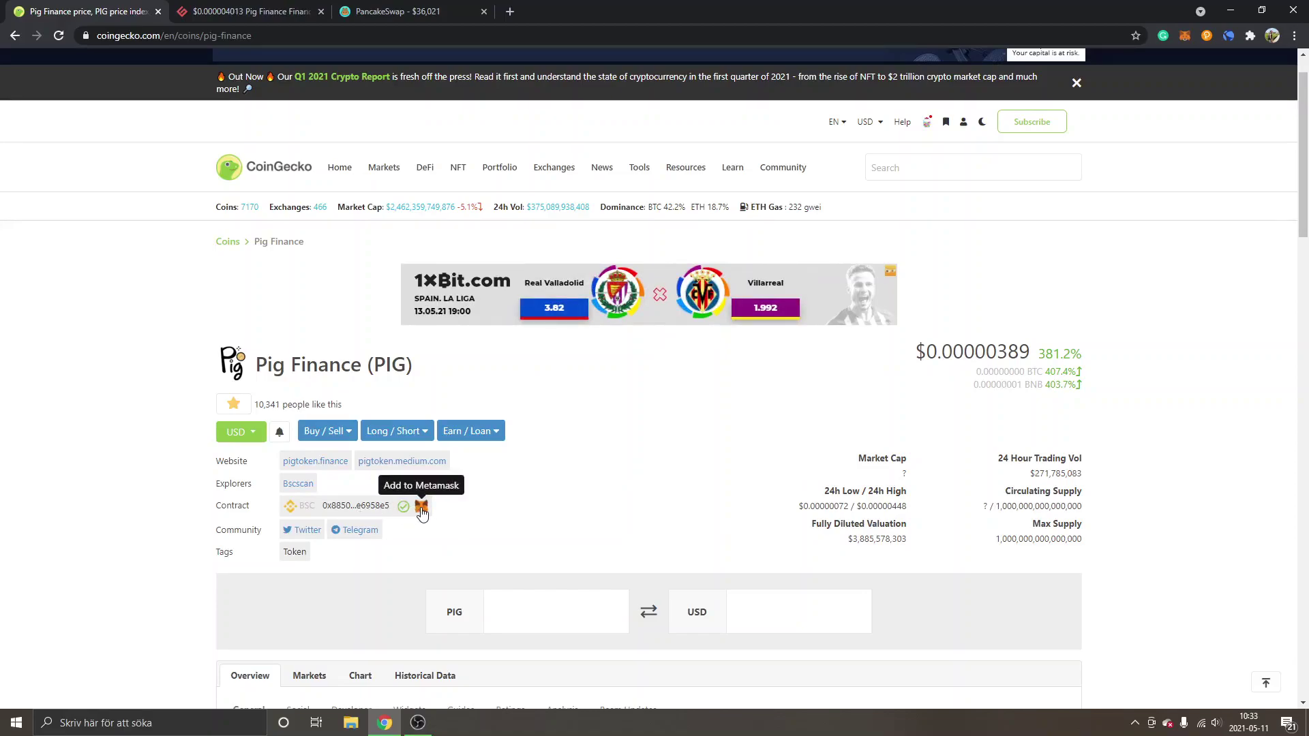
left_click(421, 507)
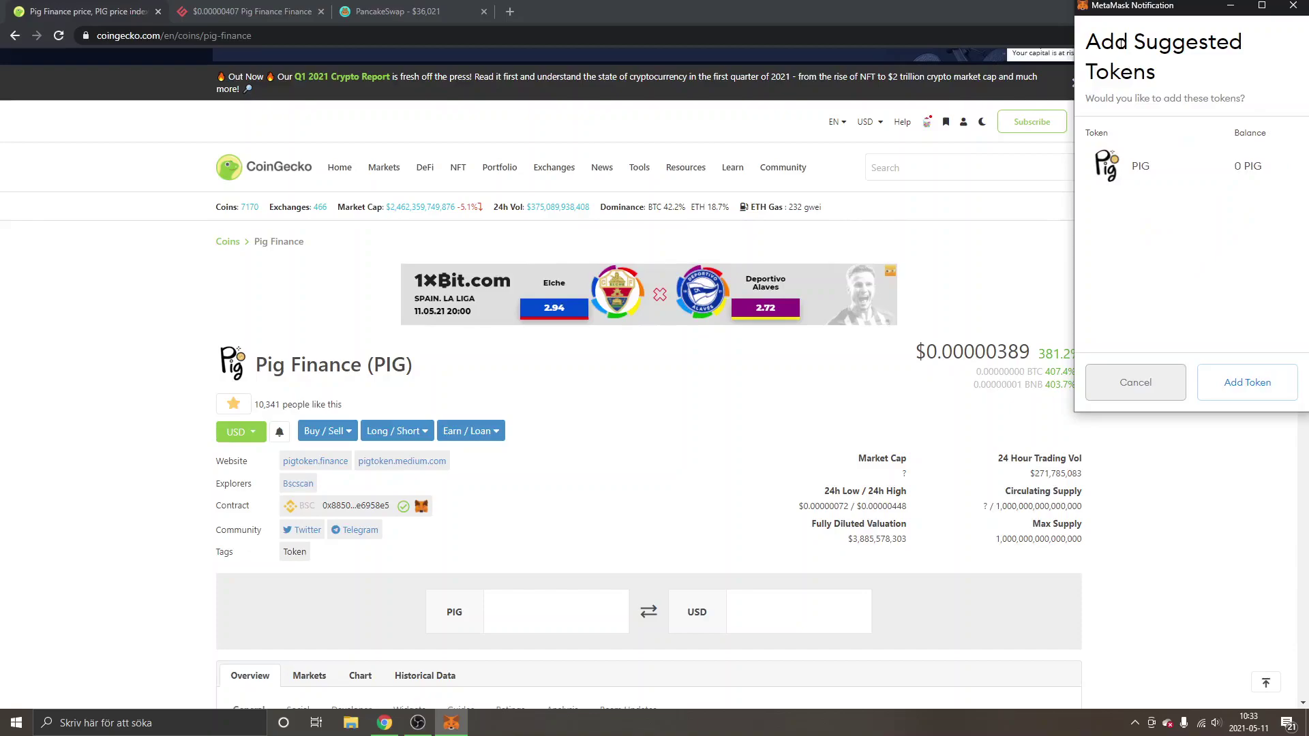
left_click(1242, 389)
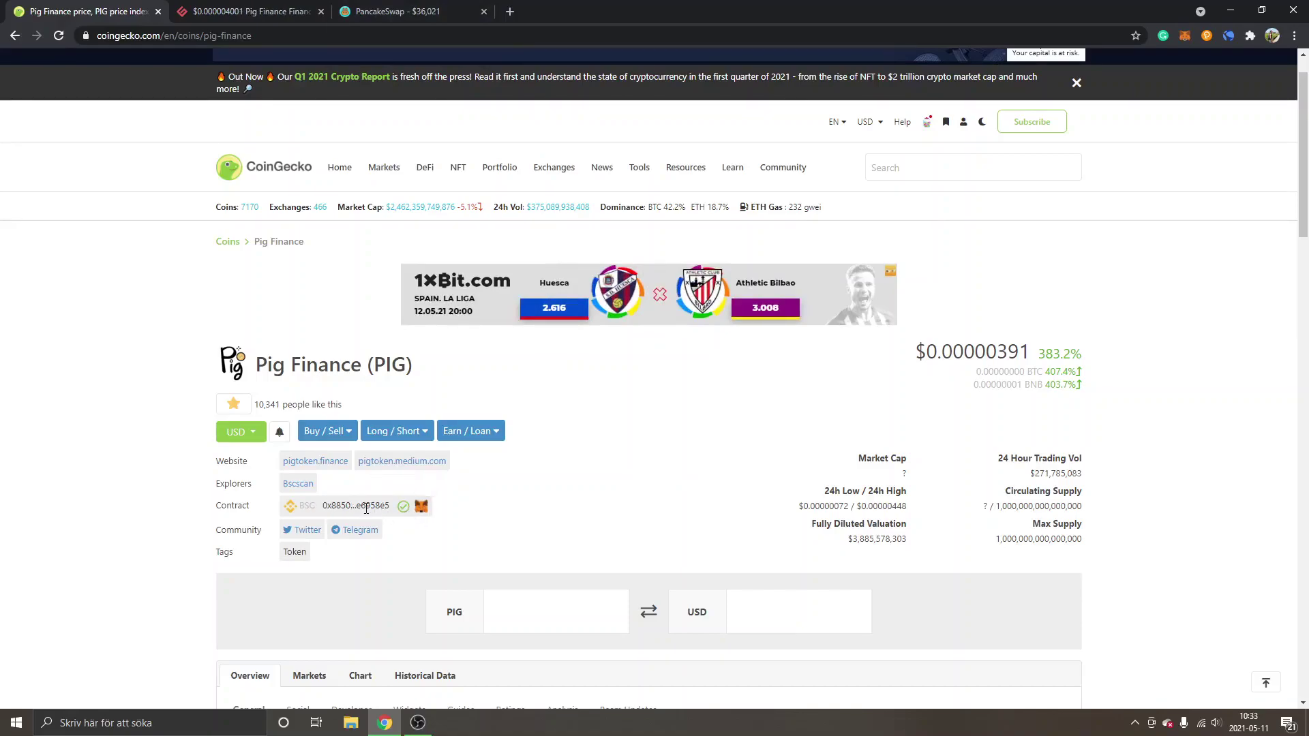
Step: Import PIG by its pasted contract address and select it as the swap's To token
left_click(380, 13)
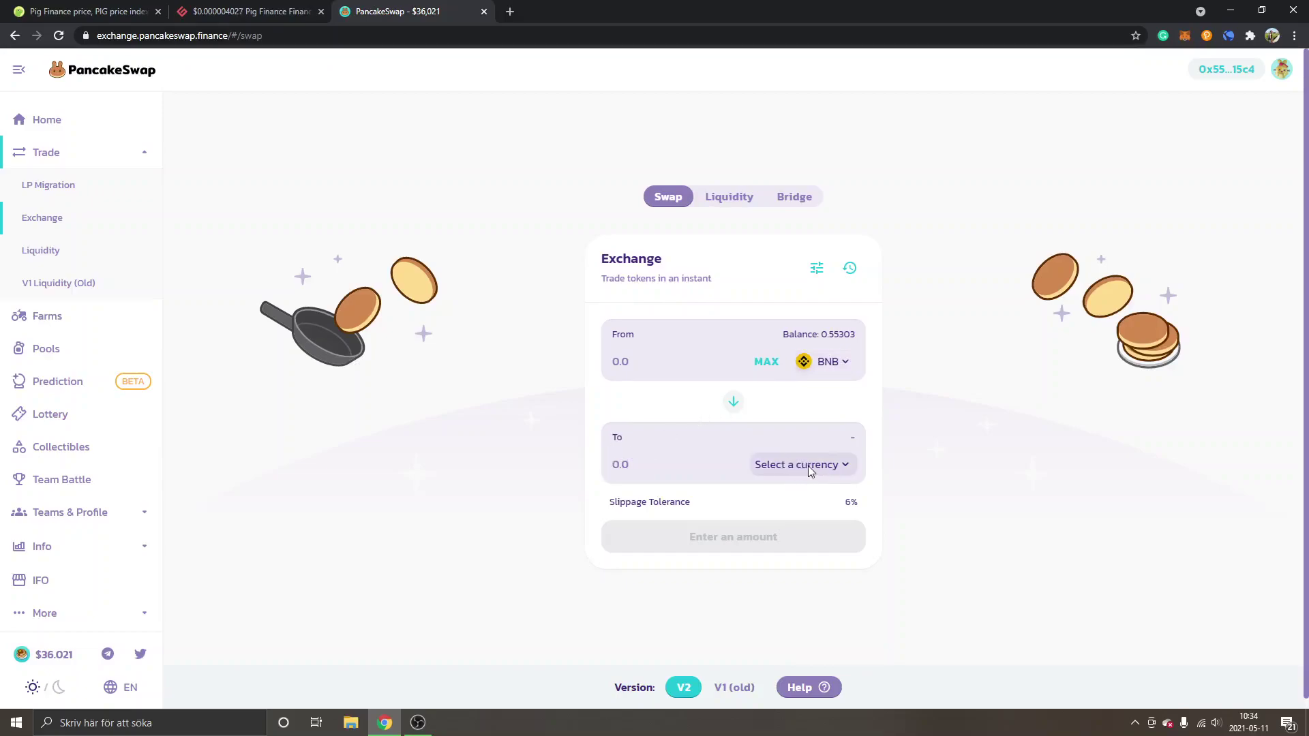
left_click(810, 470)
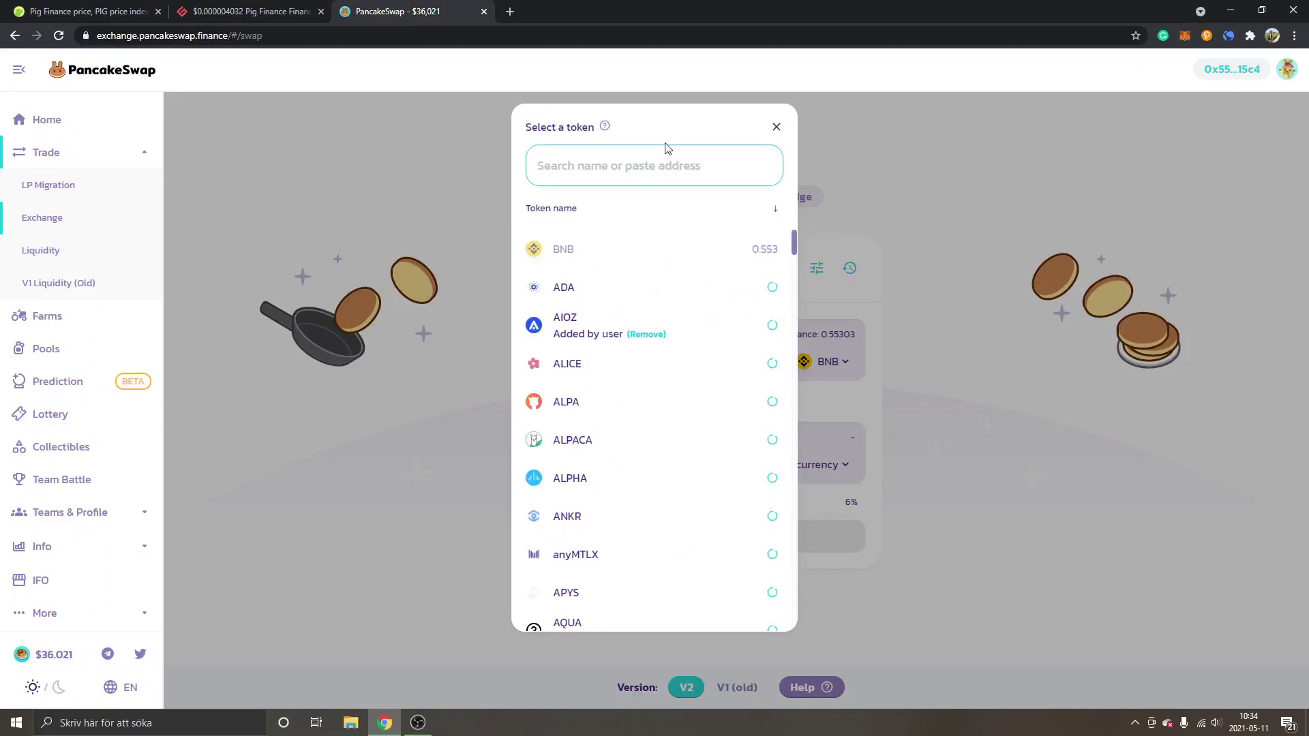
key("ctrl+v")
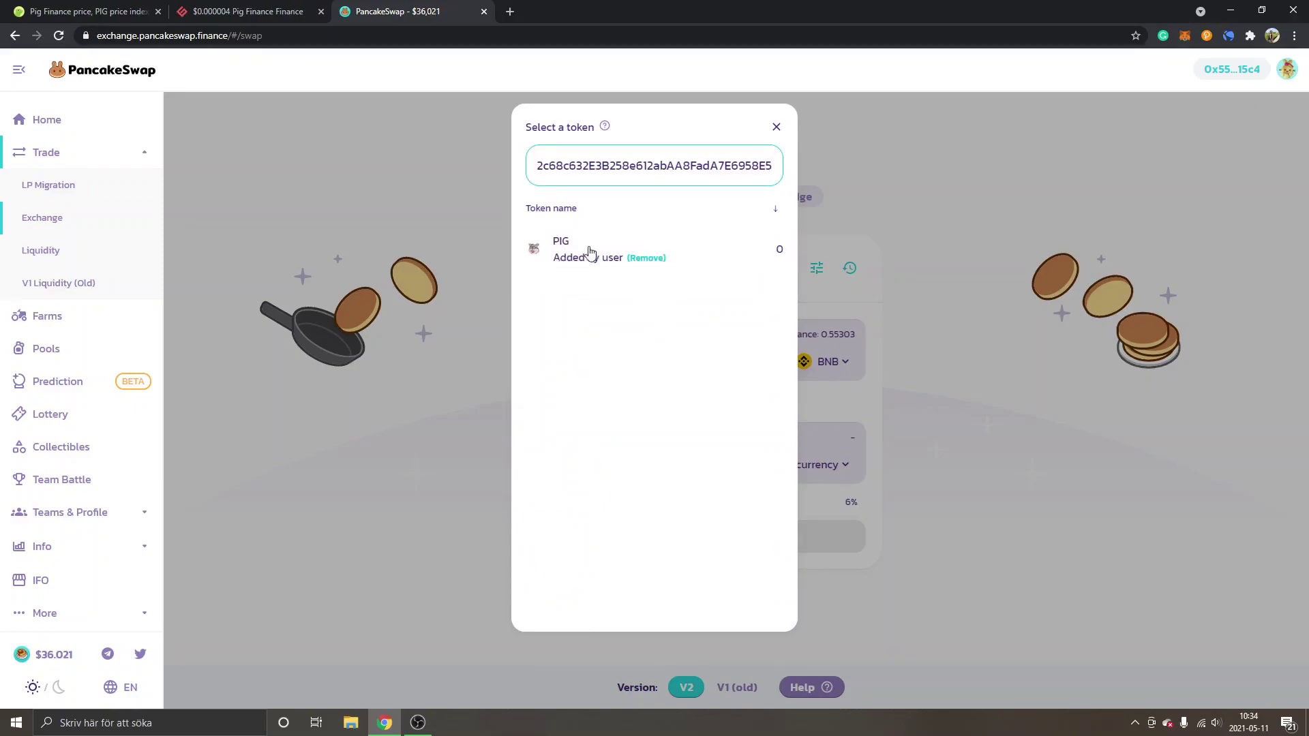
left_click(567, 245)
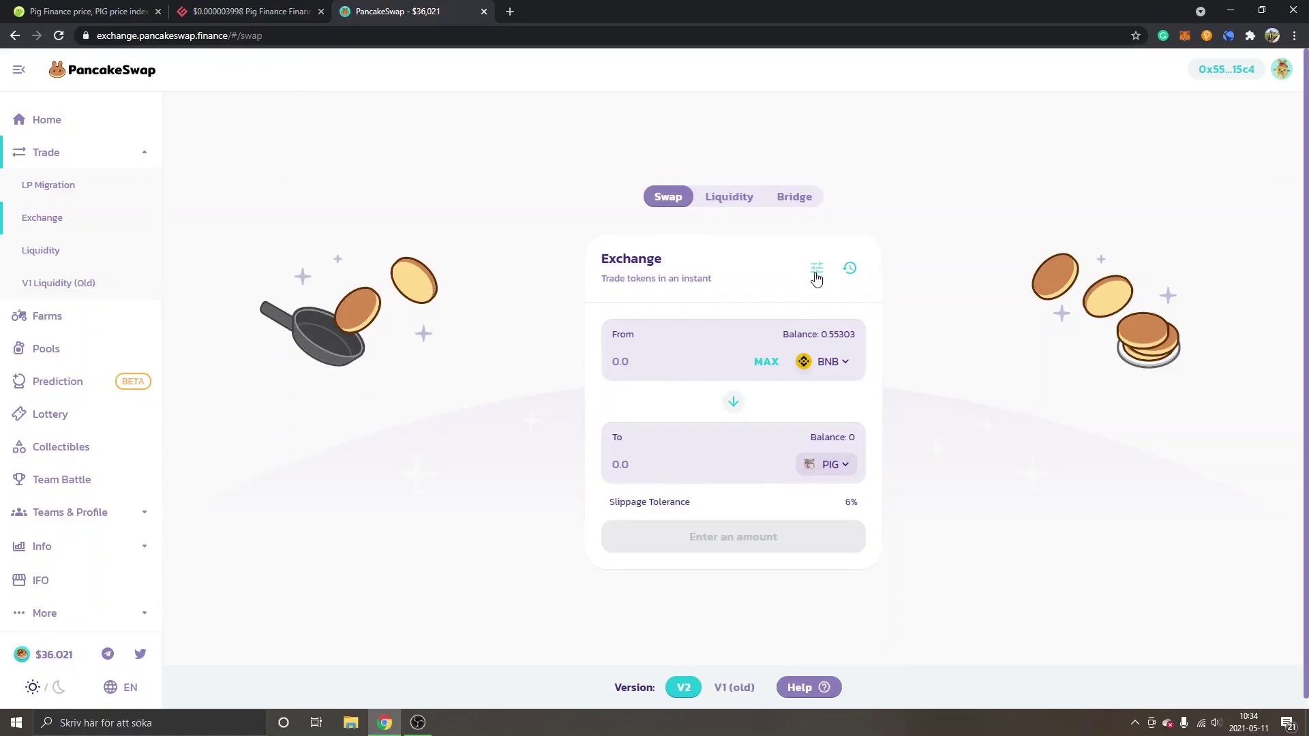
left_click(817, 273)
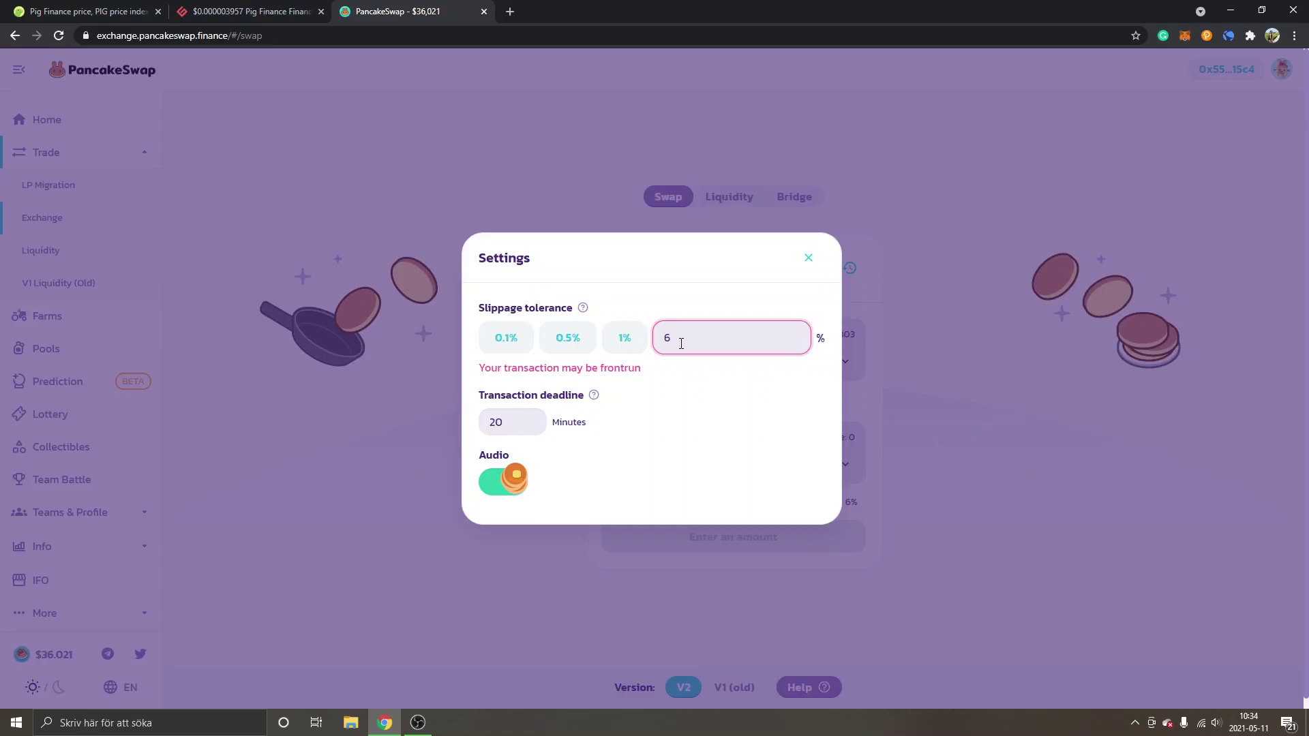
left_click(694, 335)
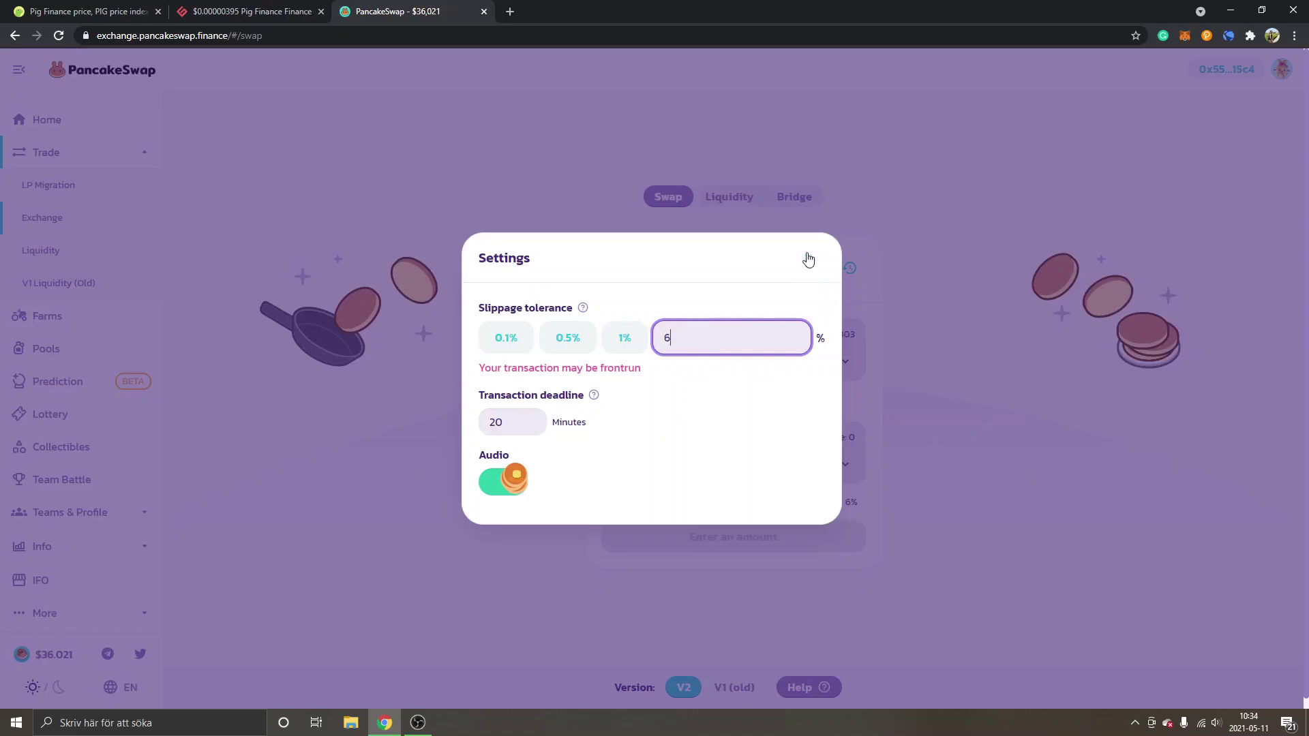
left_click(810, 265)
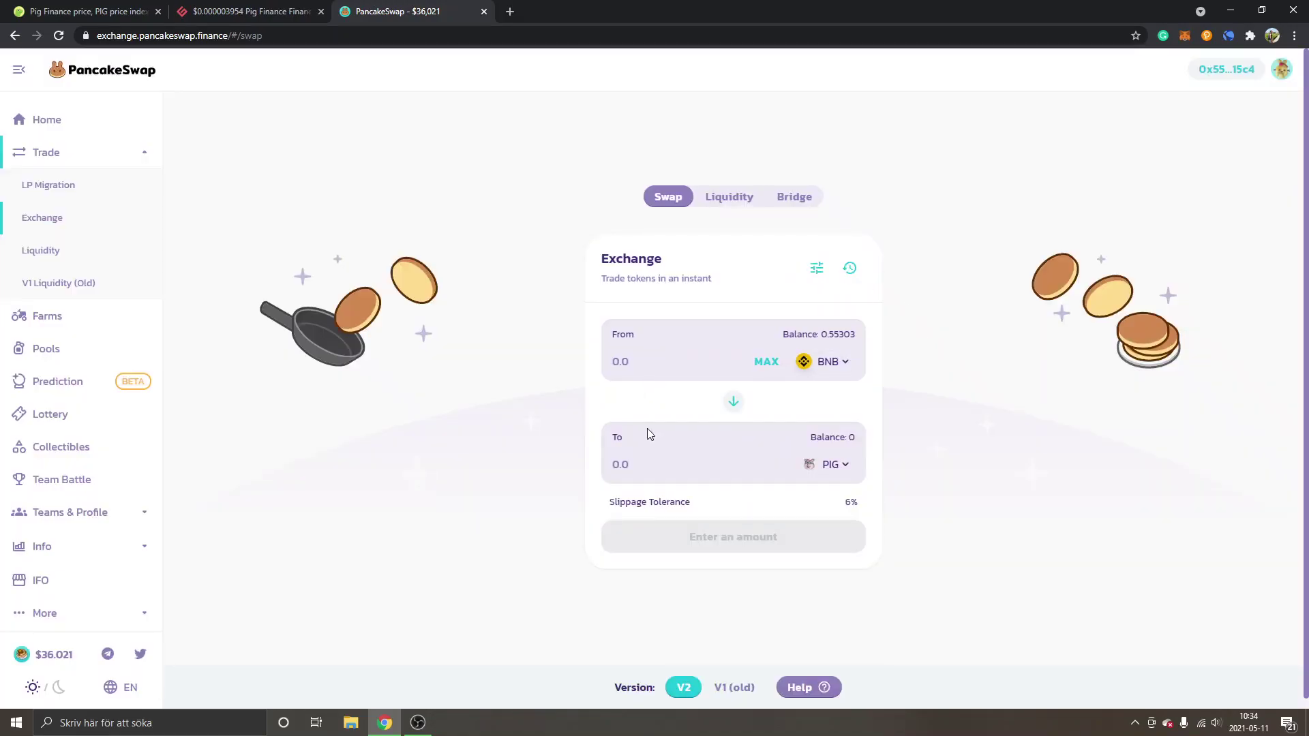
Step: Enter 0.1 BNB and open the Confirm Swap summary for 19452800 PIG
left_click(647, 369)
type("0.1")
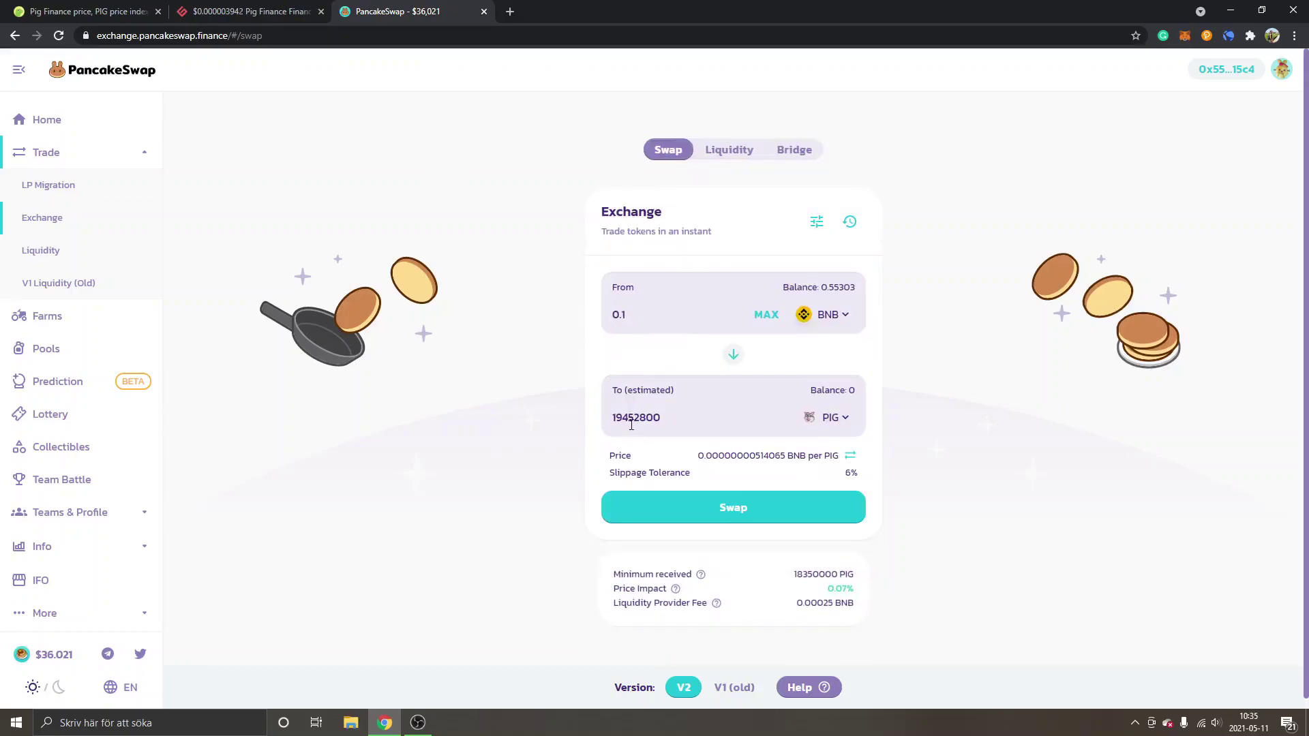
left_click(748, 515)
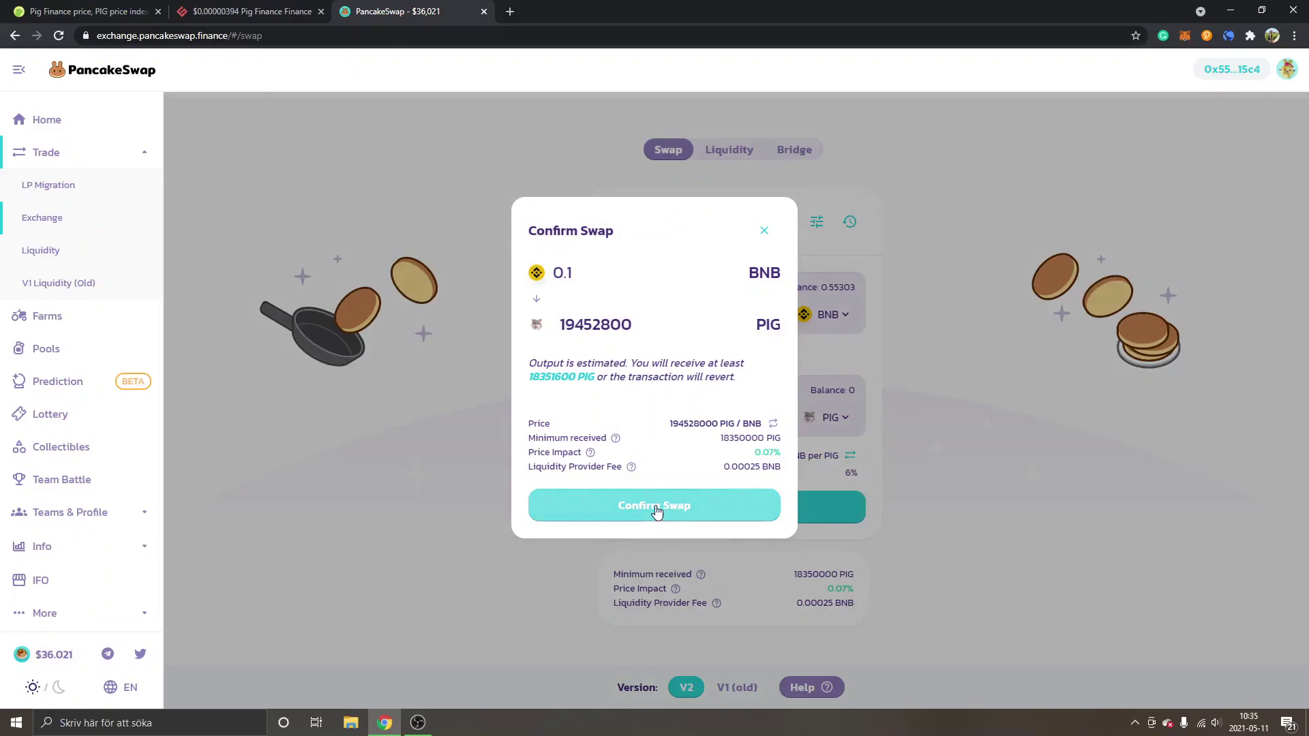